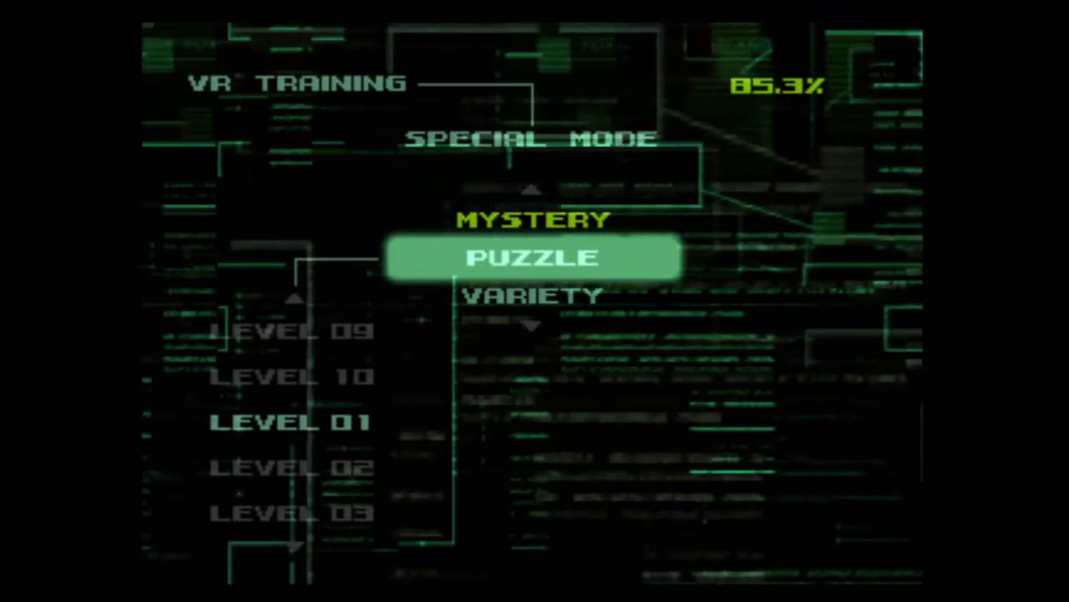
Attempt Puzzle Level 01 with grenades and a drop onto a guard, then abandon it
key(Return)
key(Return)
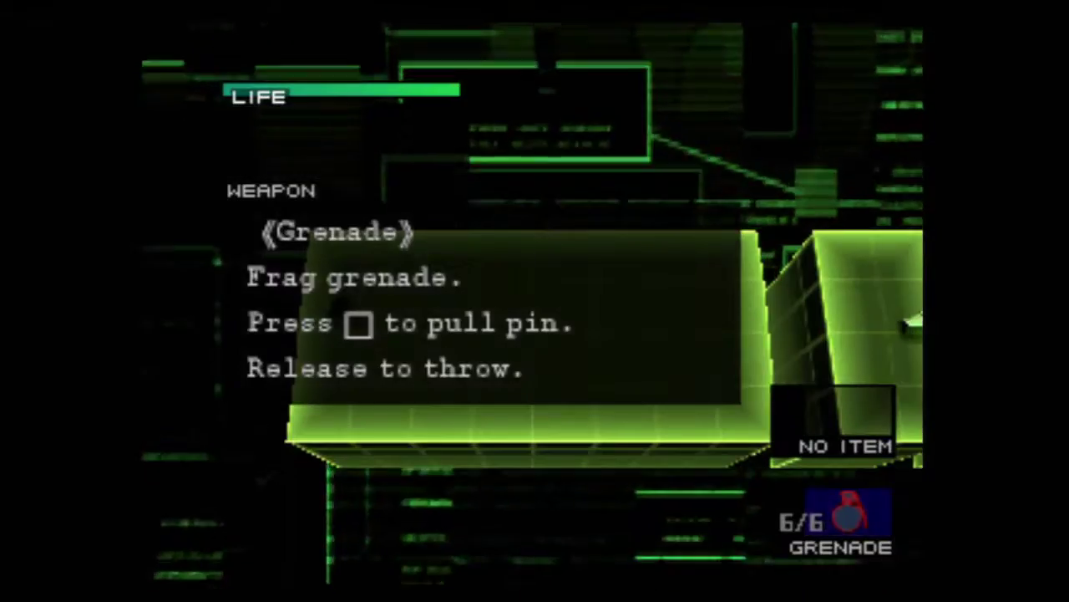
key(Right)
key(s)
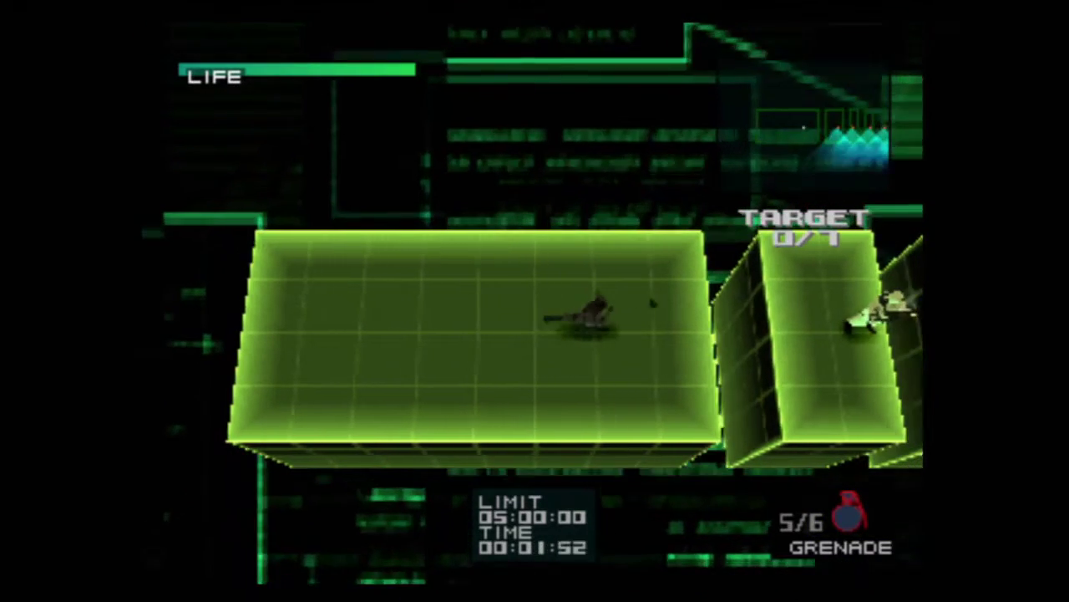
key(Left)
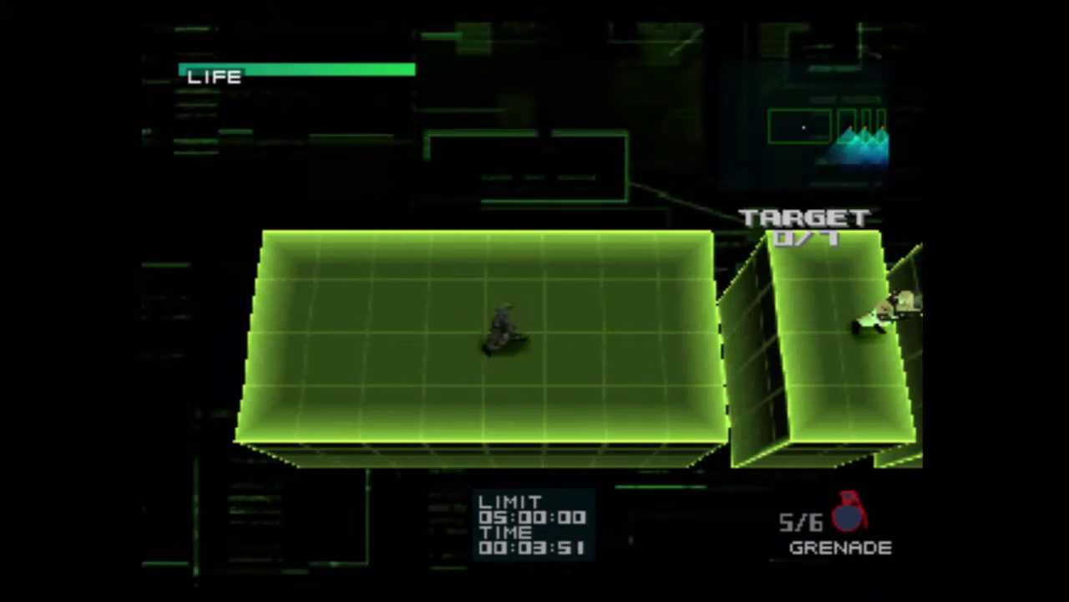
key(s)
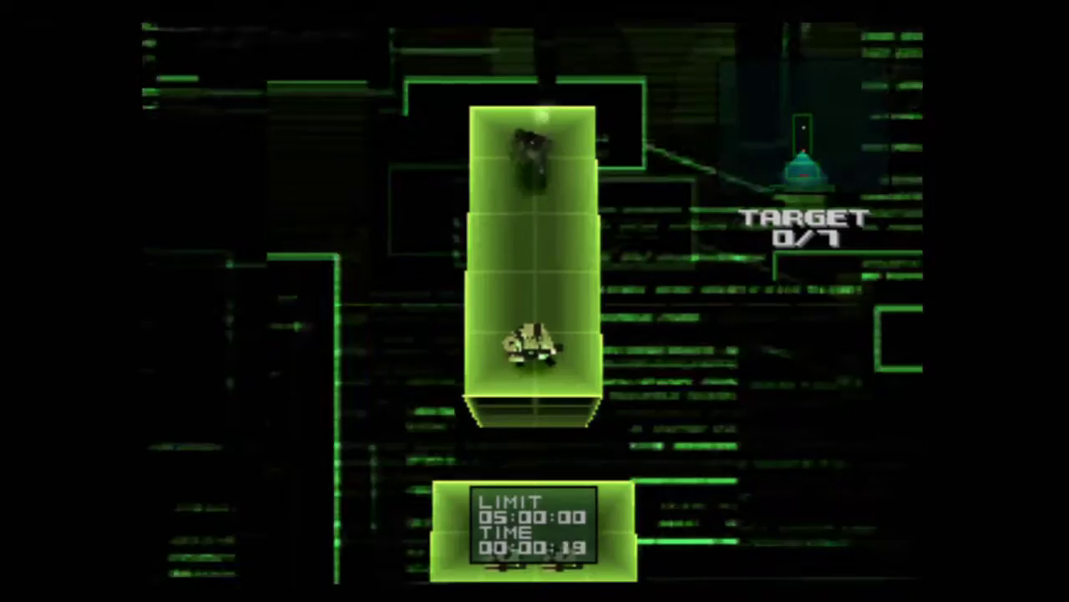
key(Down)
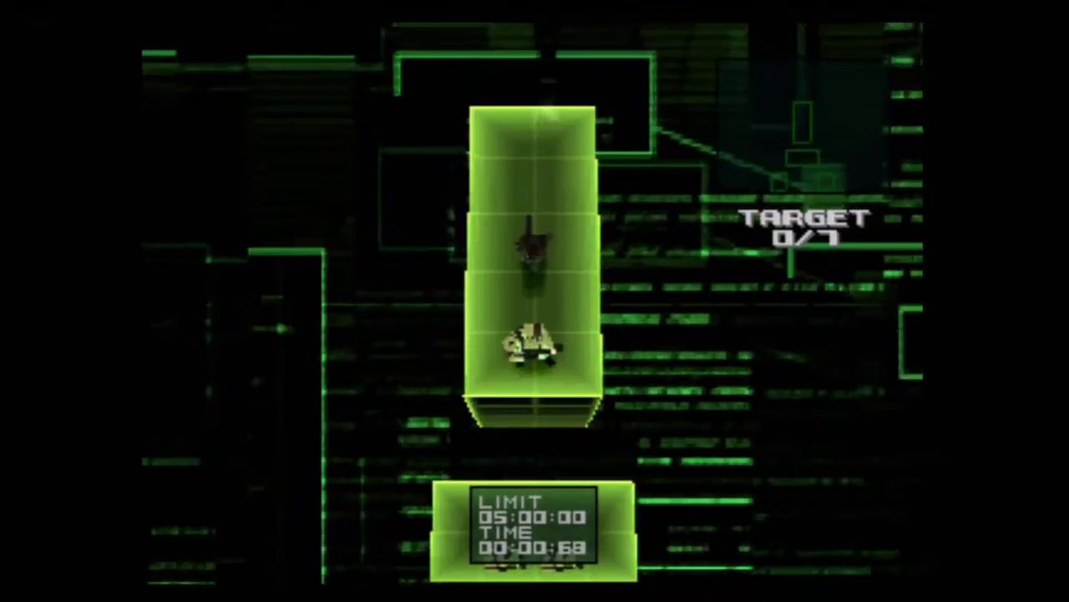
key(Down)
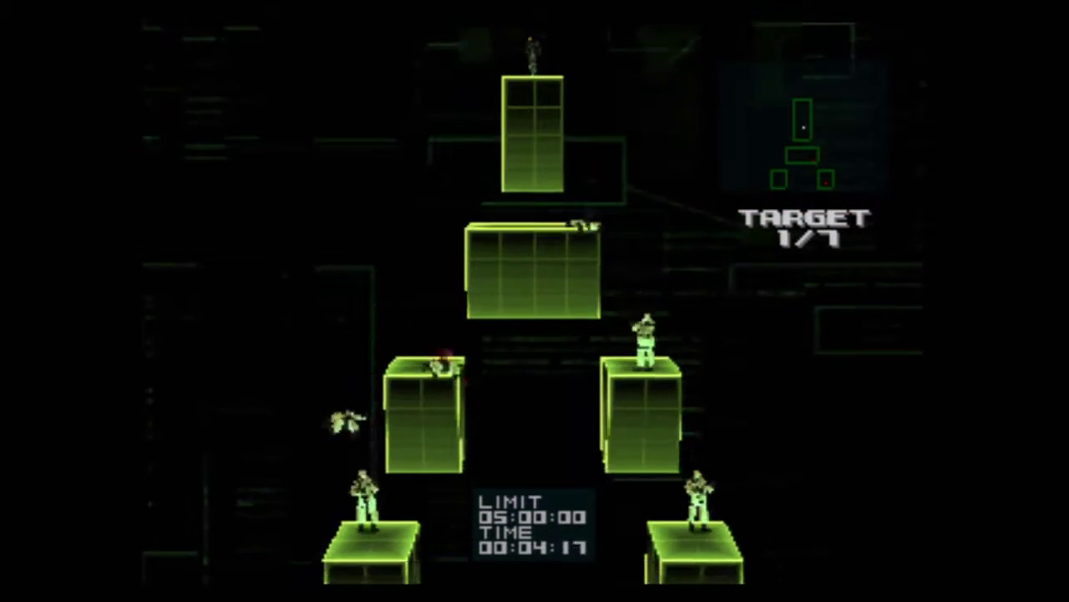
key(Return)
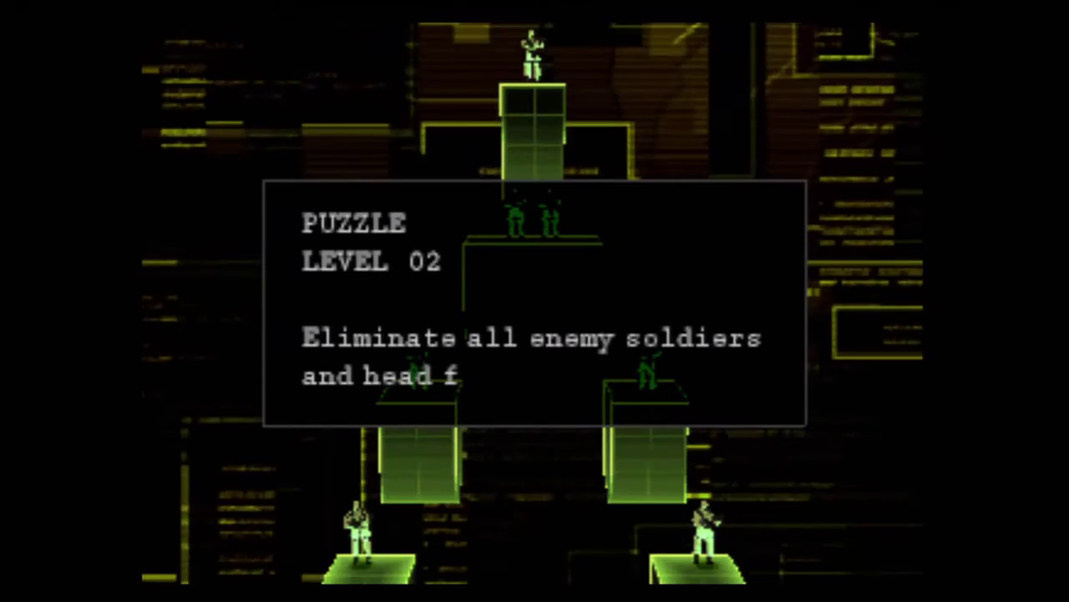
Skip the Level 02 briefing, take down soldiers below the pillar, then restart
key(Return)
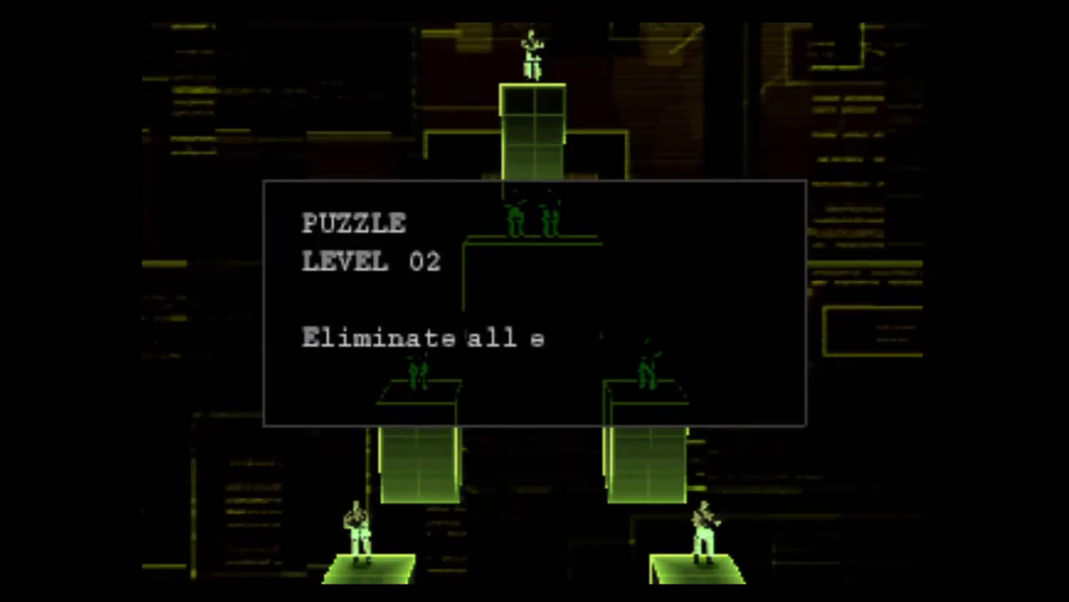
key(Return)
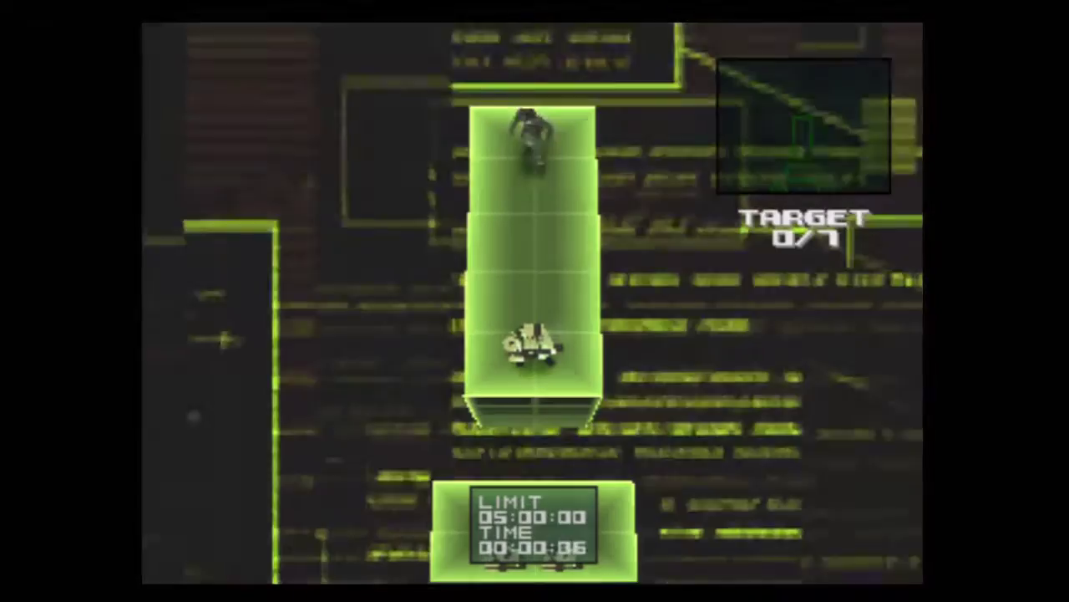
key(Down)
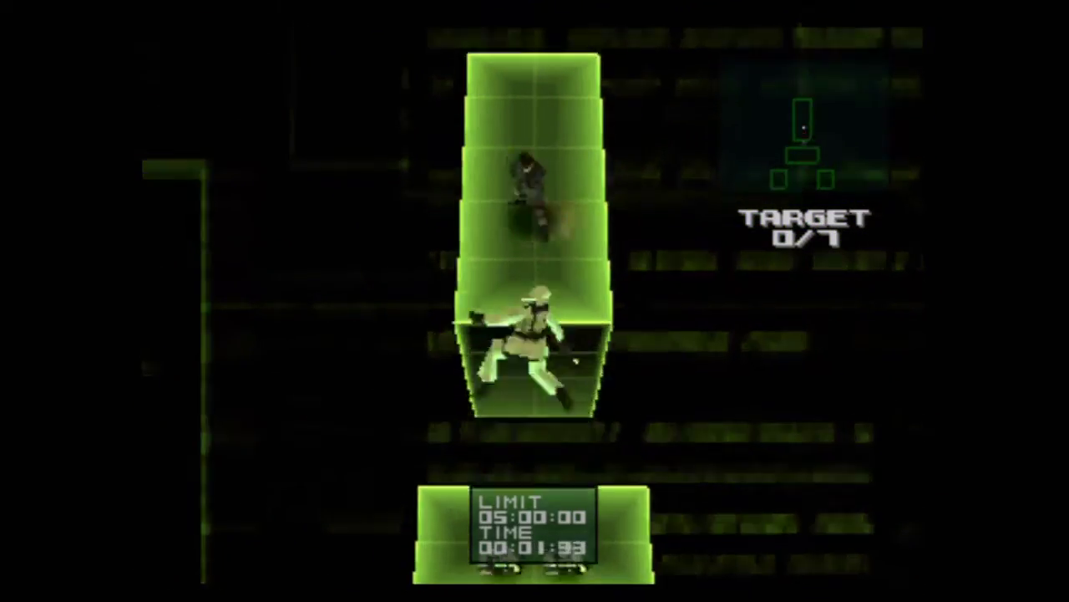
key(space)
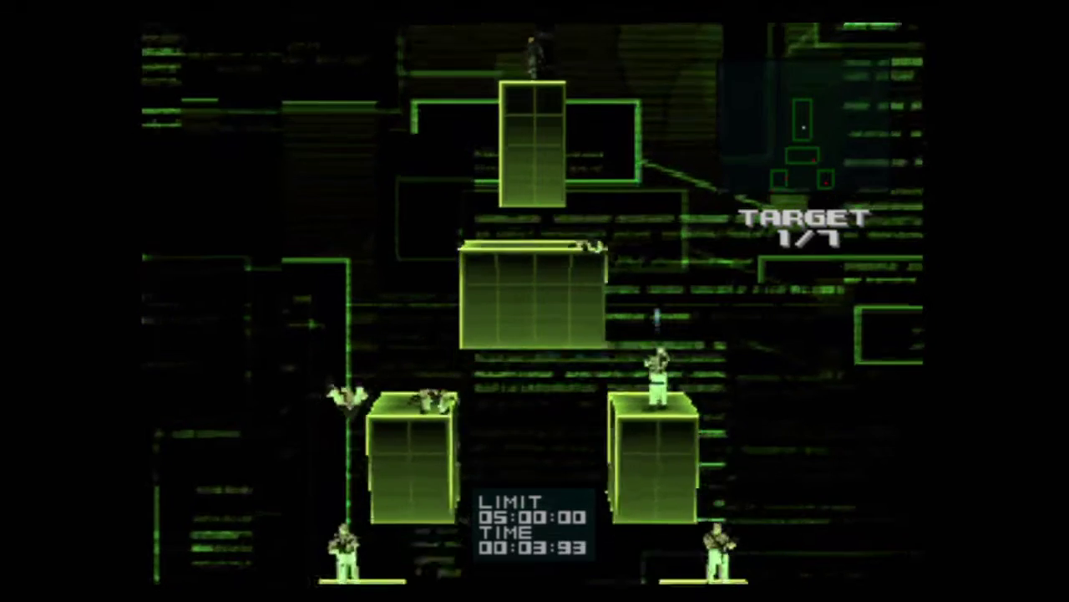
key(space)
key(Return)
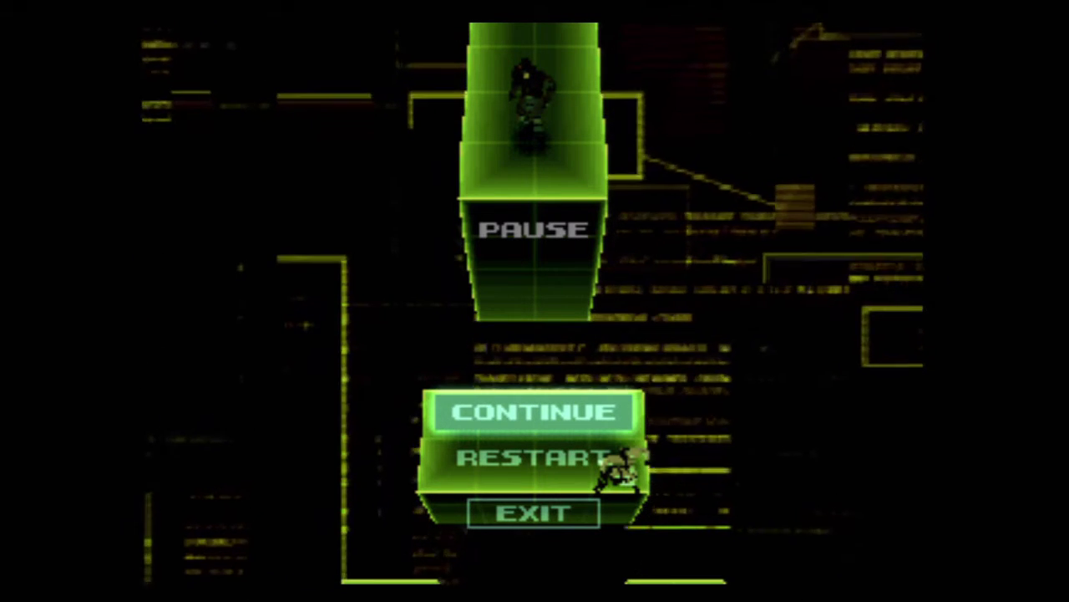
key(Down)
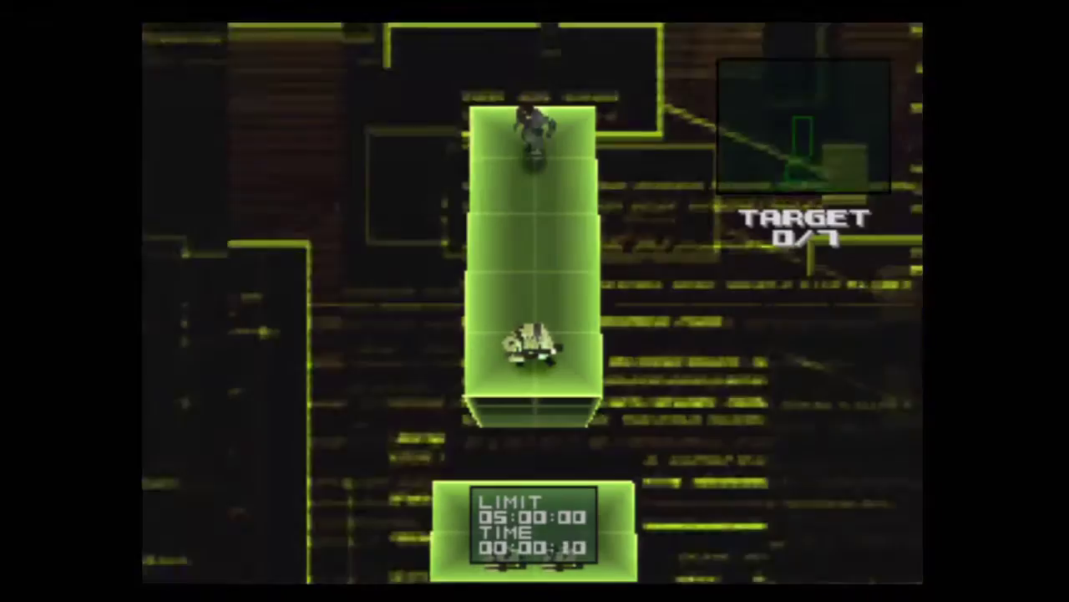
Retry Level 02 by taking down the first soldier, then restart again
key(Down)
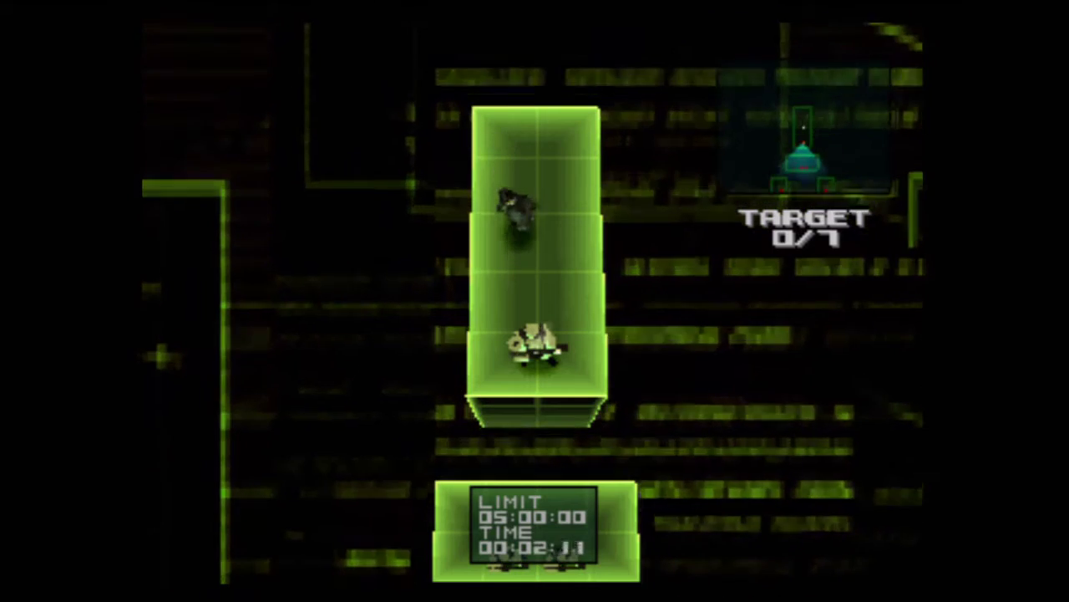
key(Up)
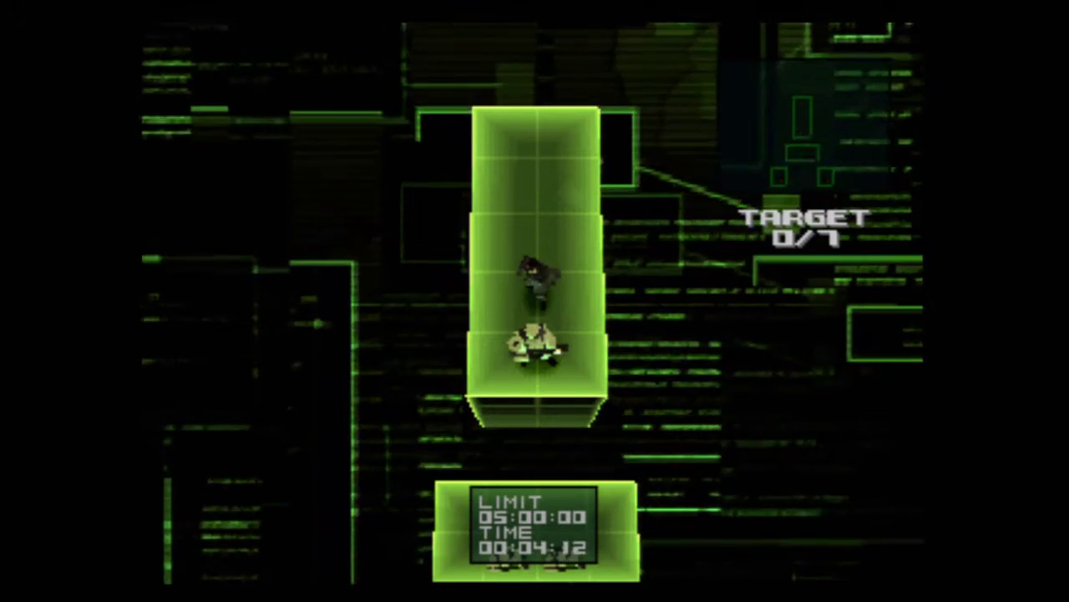
key(Down)
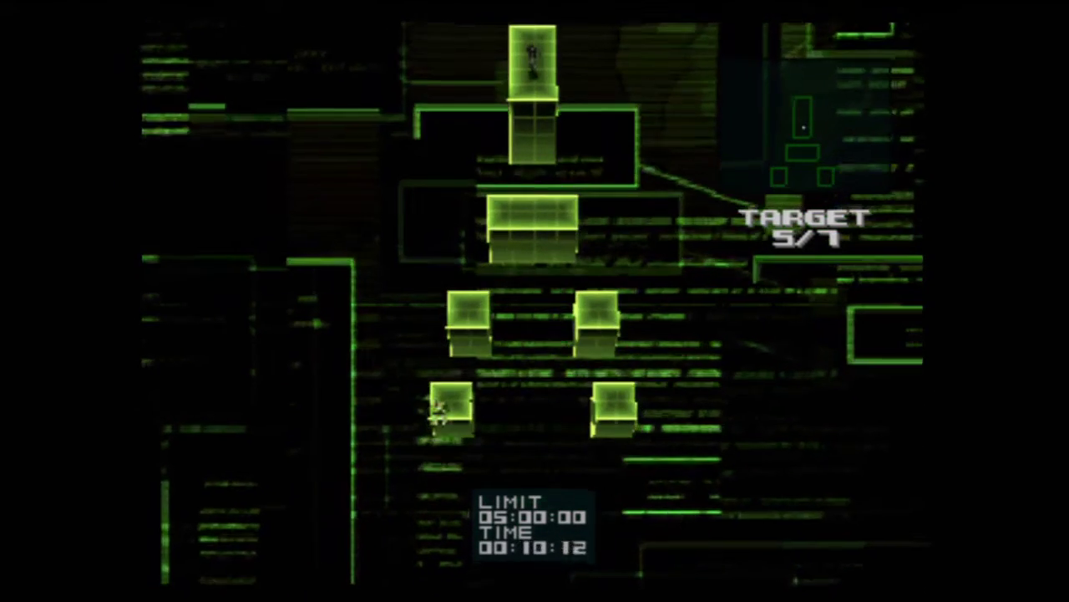
key(Down)
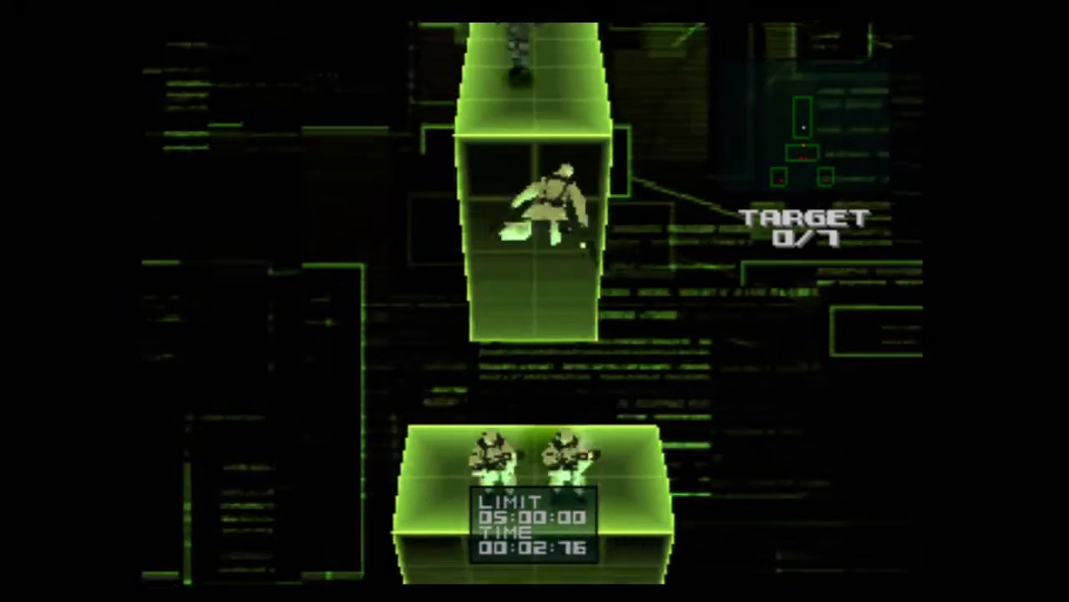
key(Return)
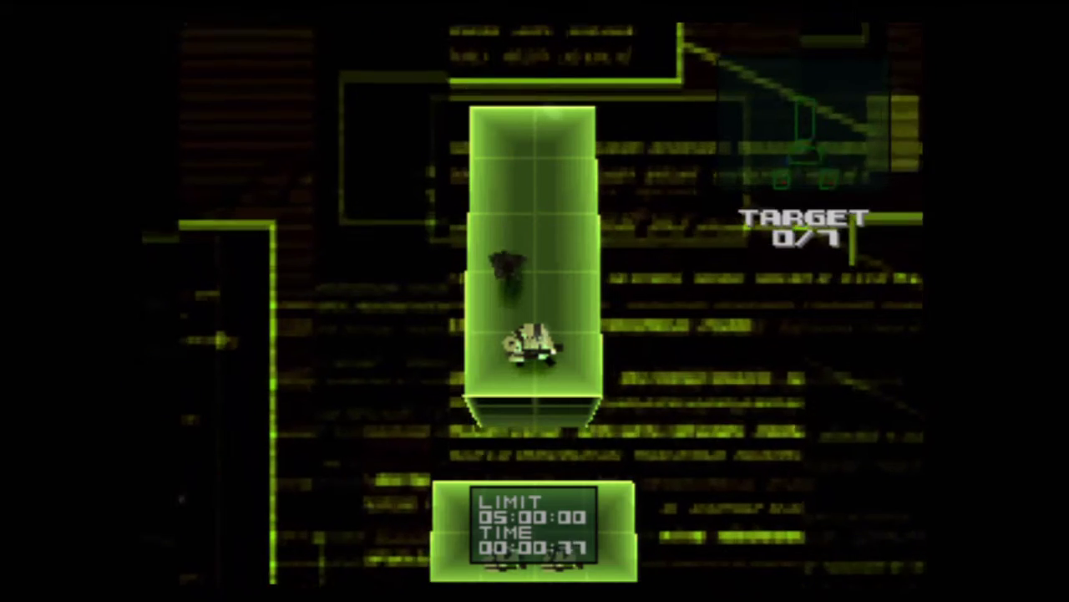
Try attacking the arriving guard, then dropping from the tall pillar, restarting after each
key(Up)
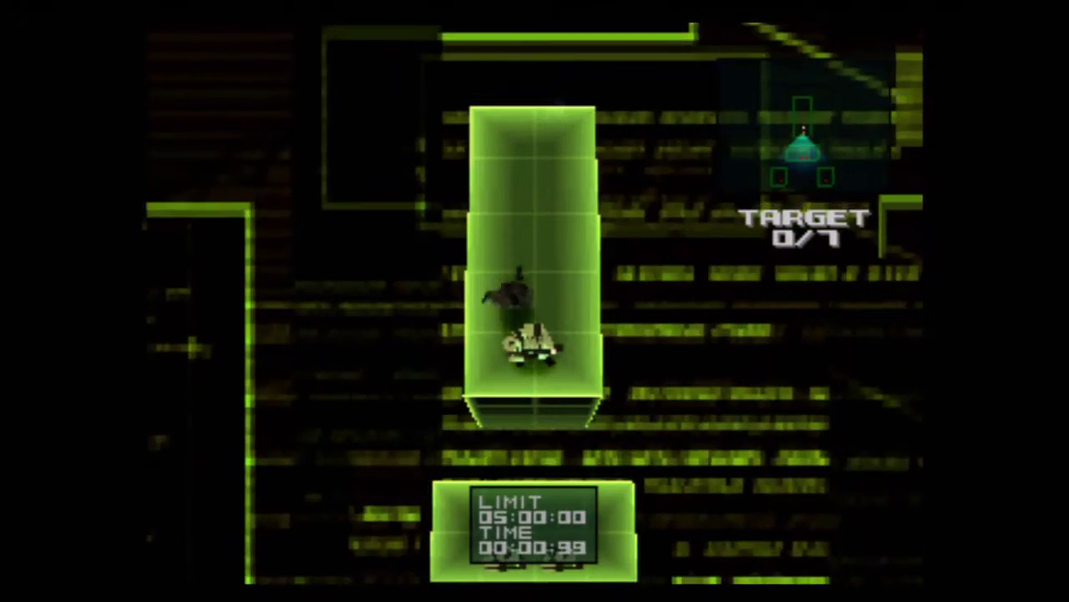
key(x)
key(x)
key(x)
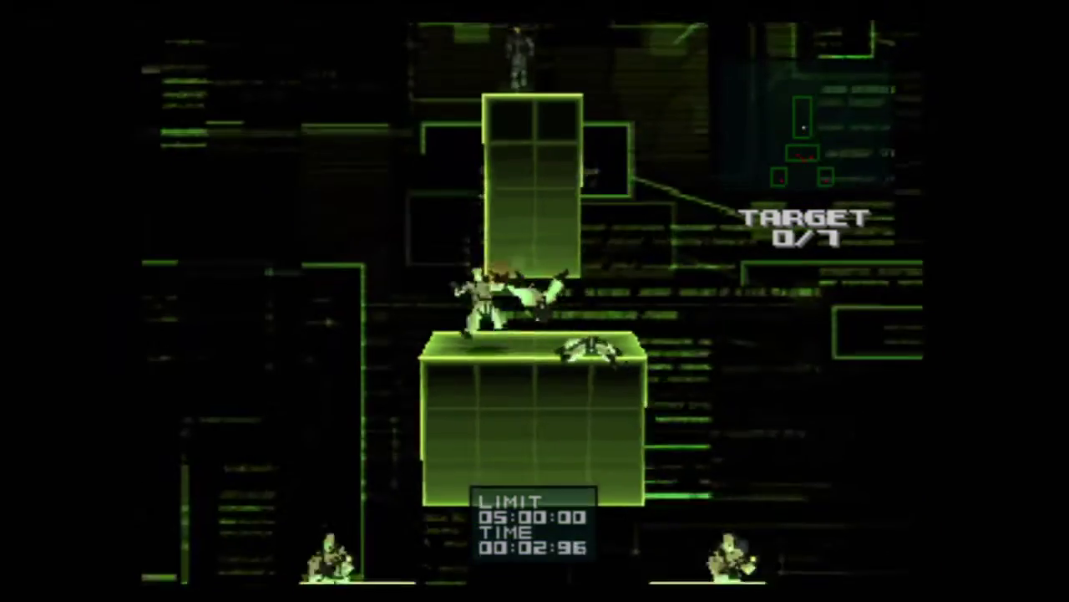
key(Return)
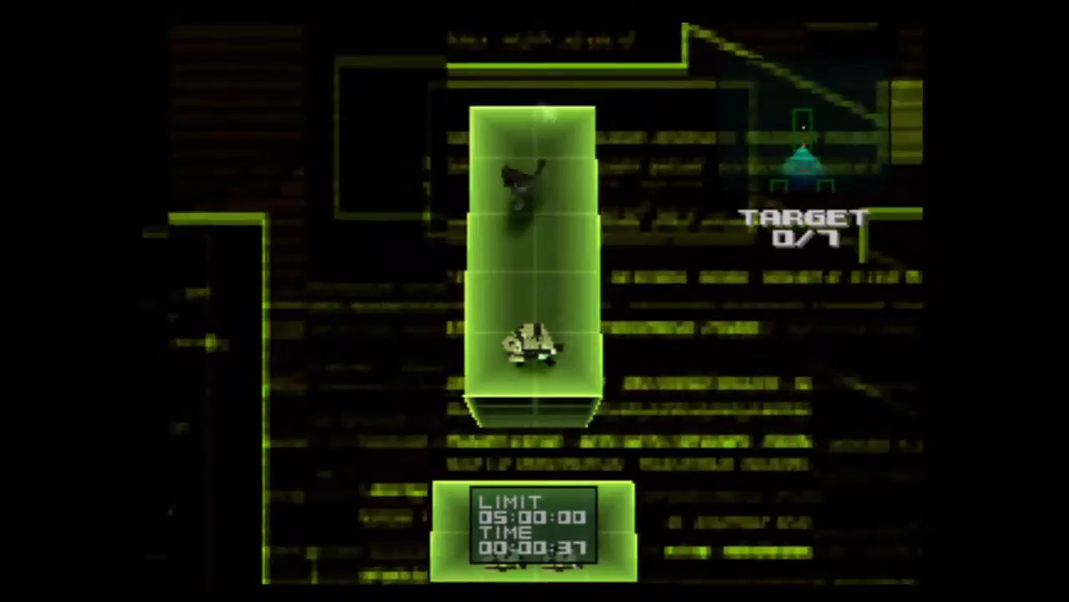
key(Down)
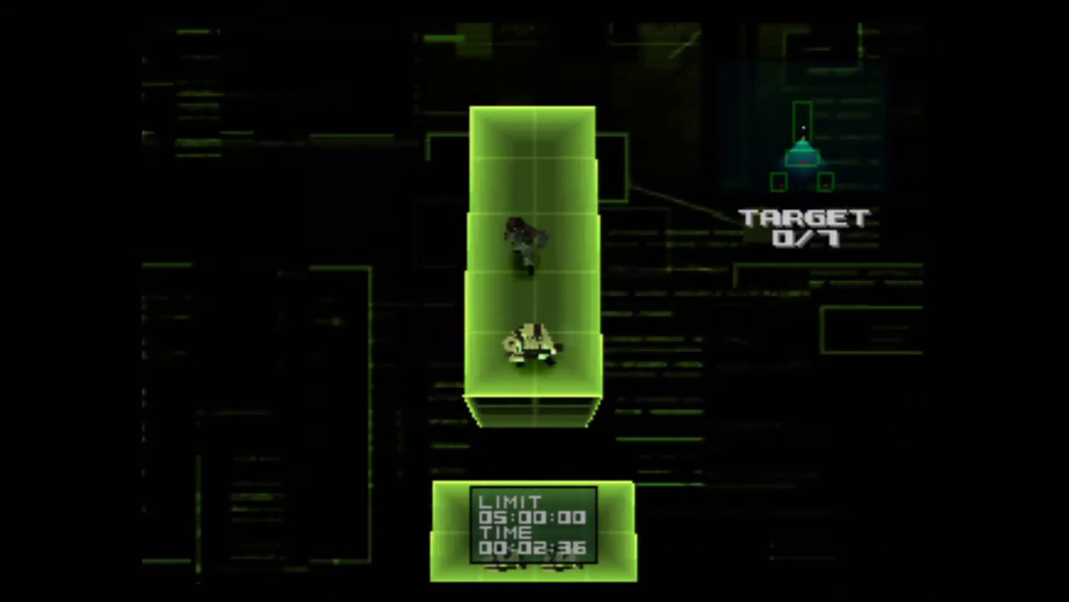
key(Down)
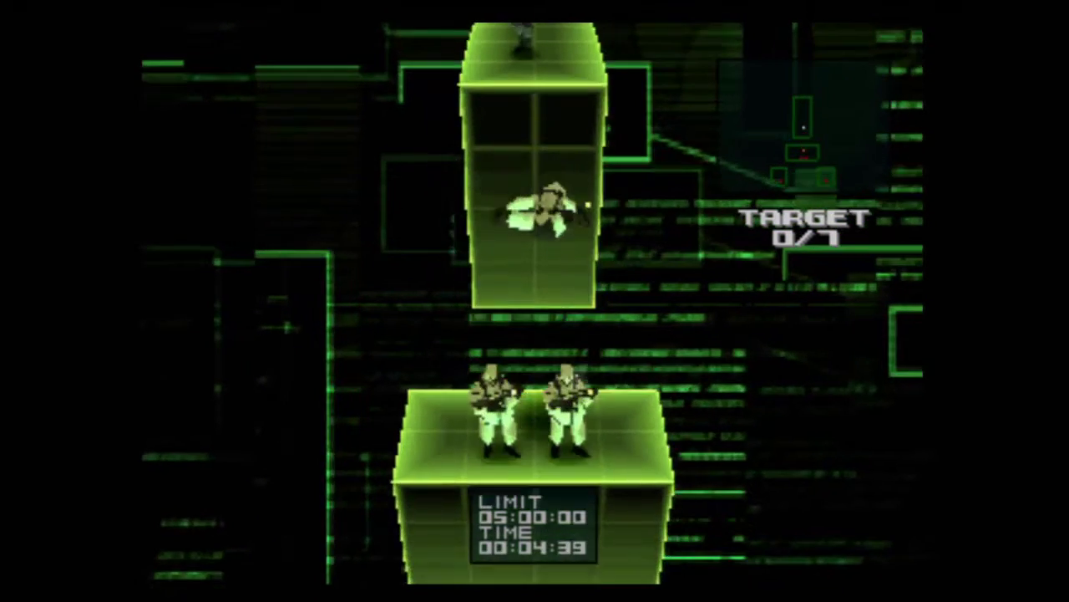
key(Return)
key(Down)
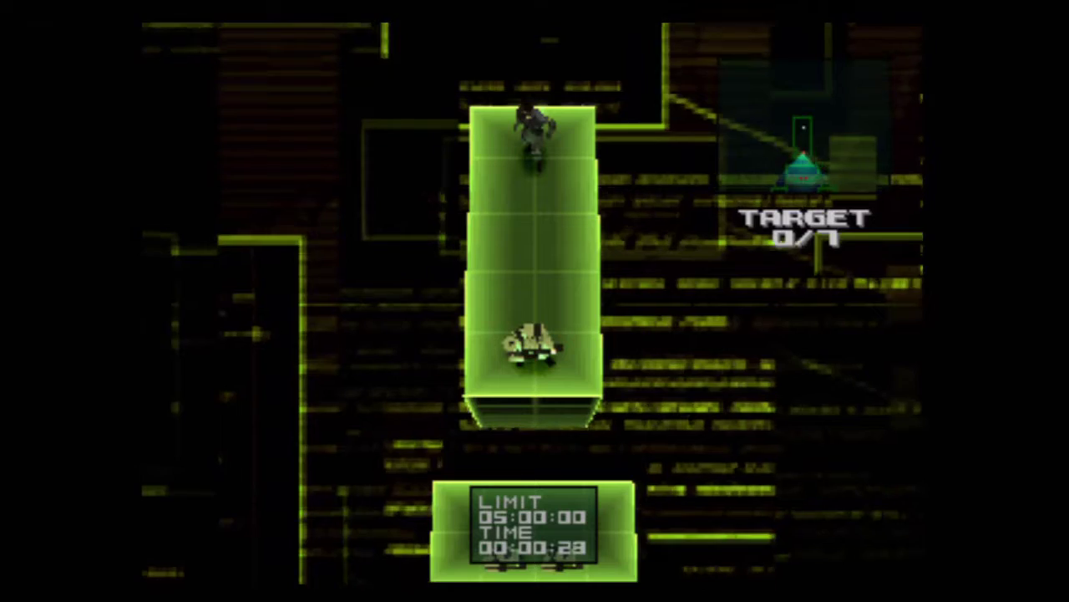
Descend the platforms toward the guards, slip past the light soldier, and pause
key(Down)
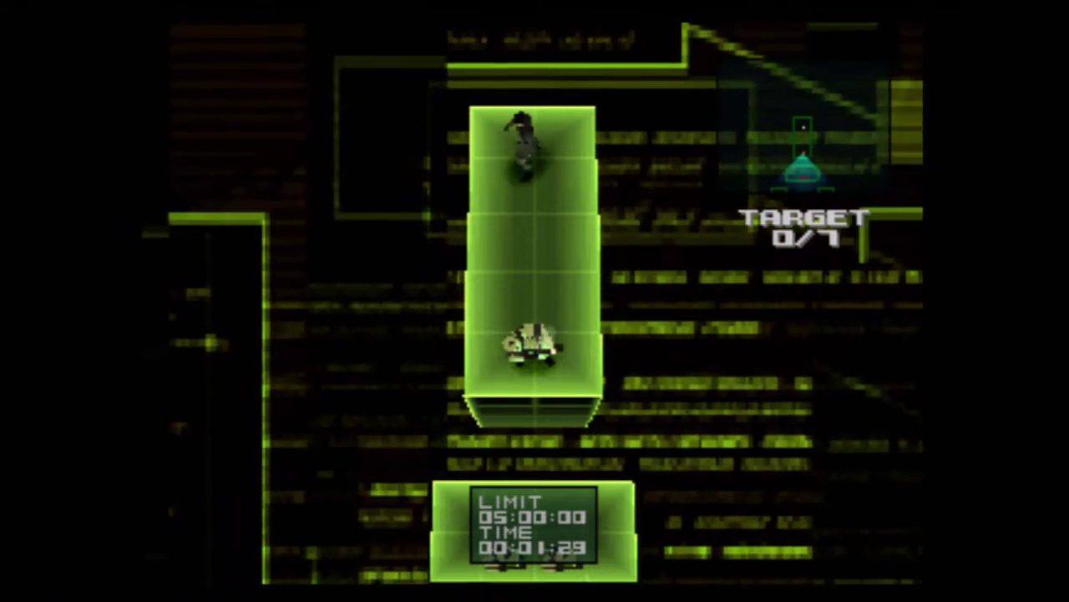
key(Down)
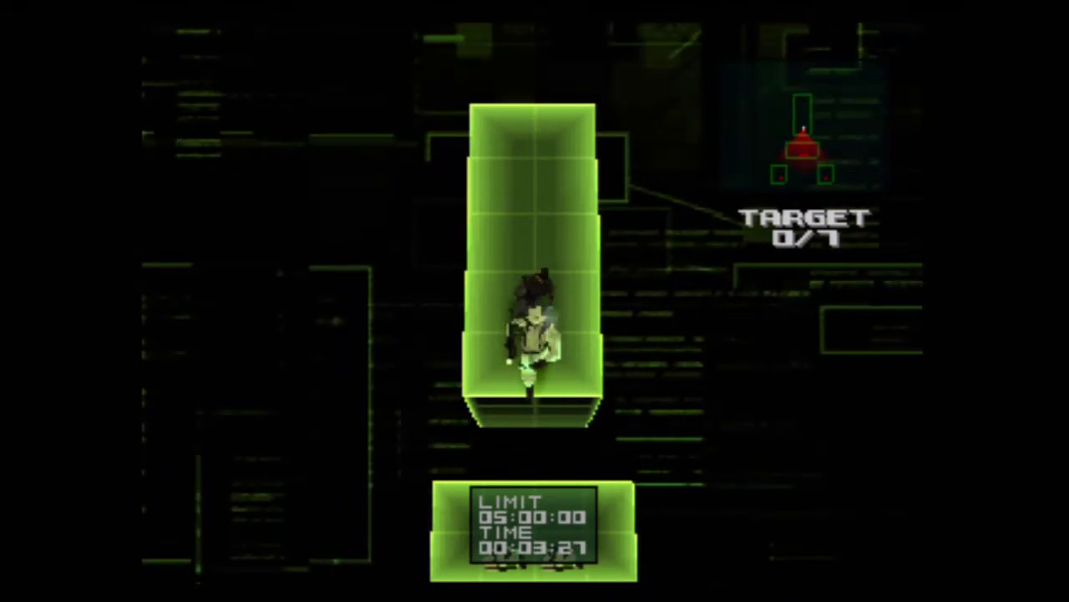
key(Down)
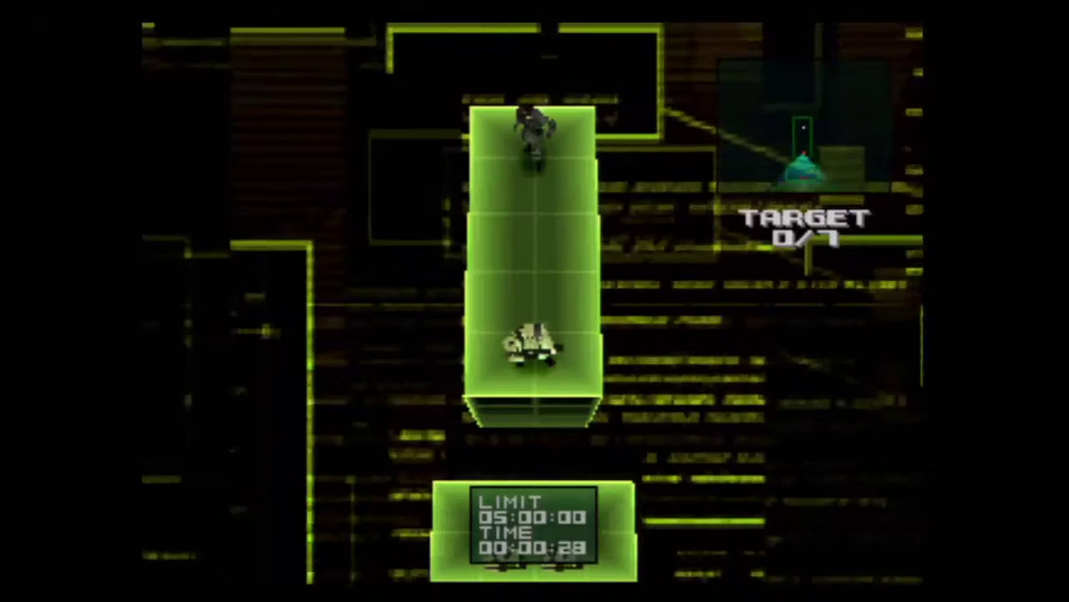
key(Down)
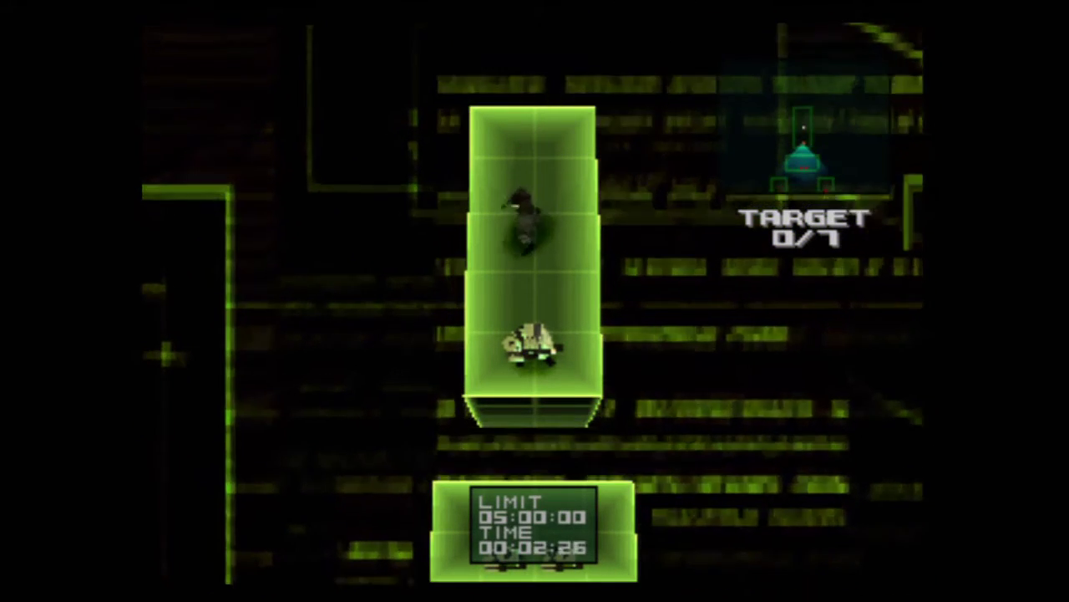
key(Down)
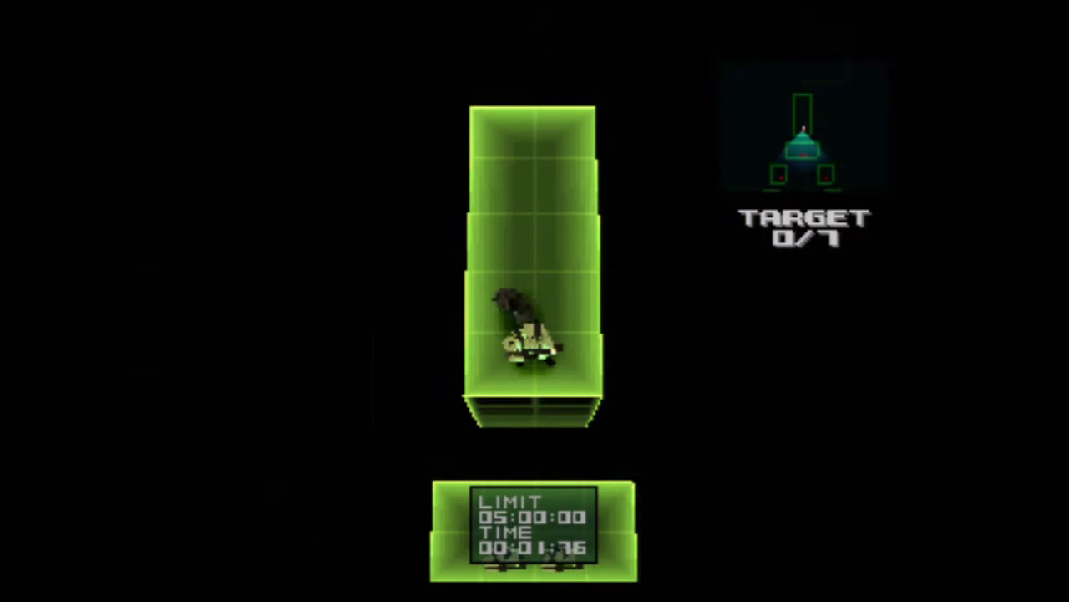
key(Up)
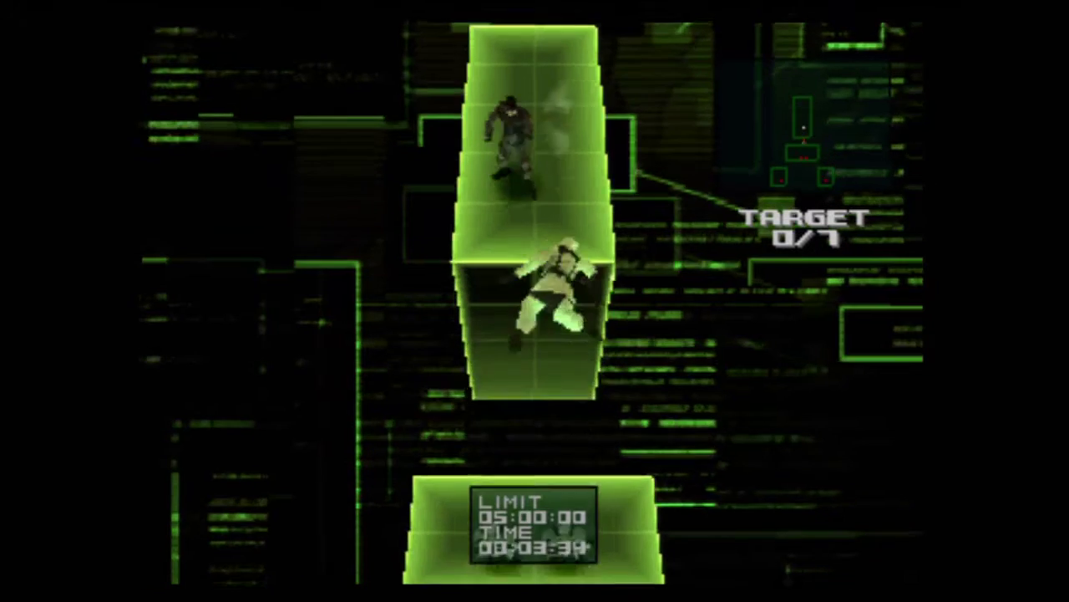
key(Return)
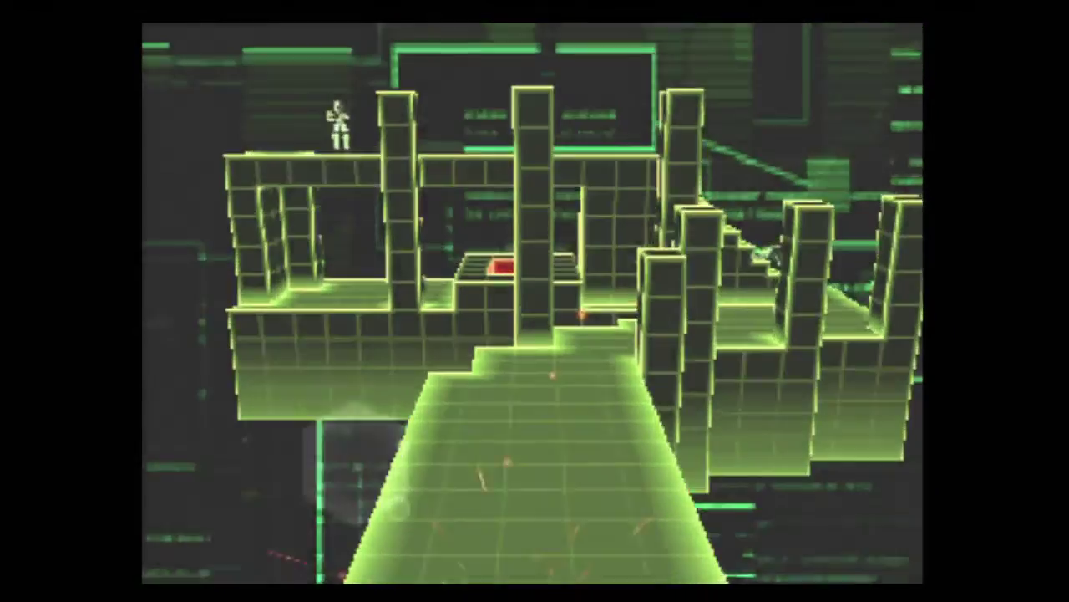
On the green grid, fire a first Stinger missile from first-person aim
key(Up)
key(s)
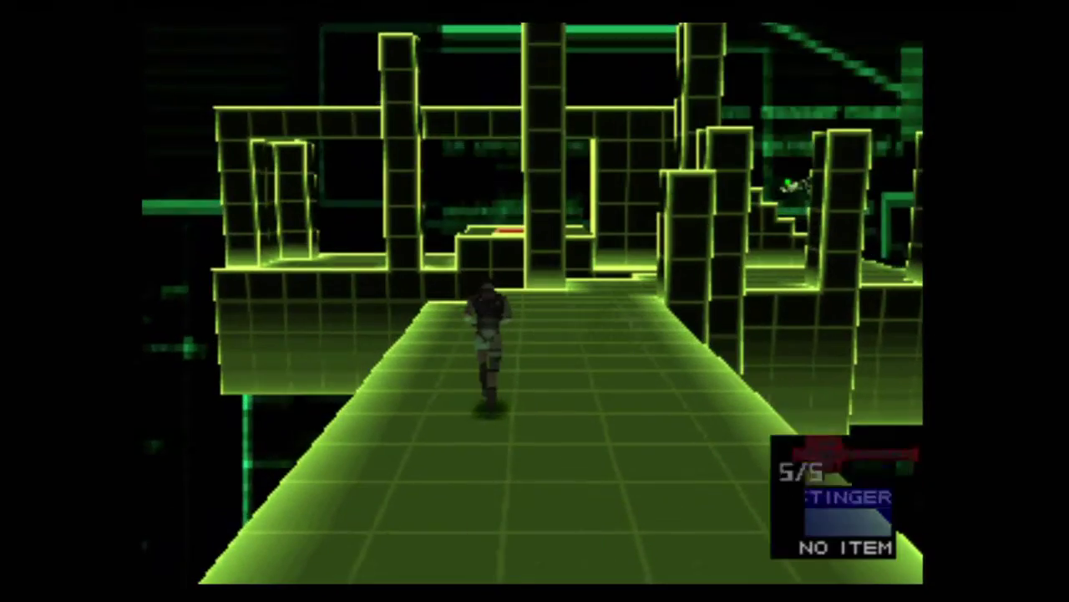
key(a)
key(Up)
key(Down)
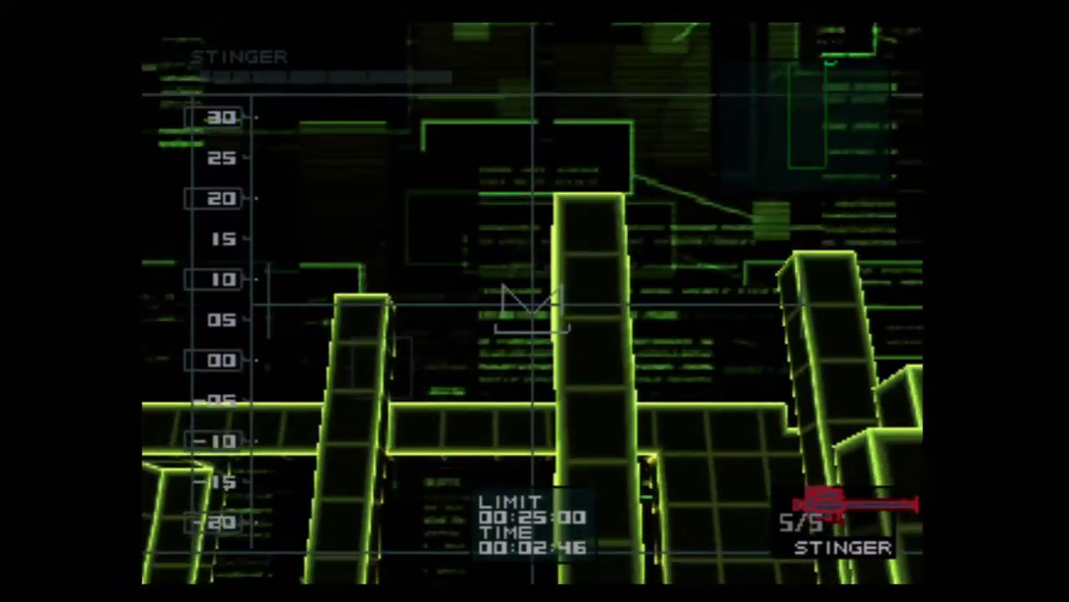
key(s)
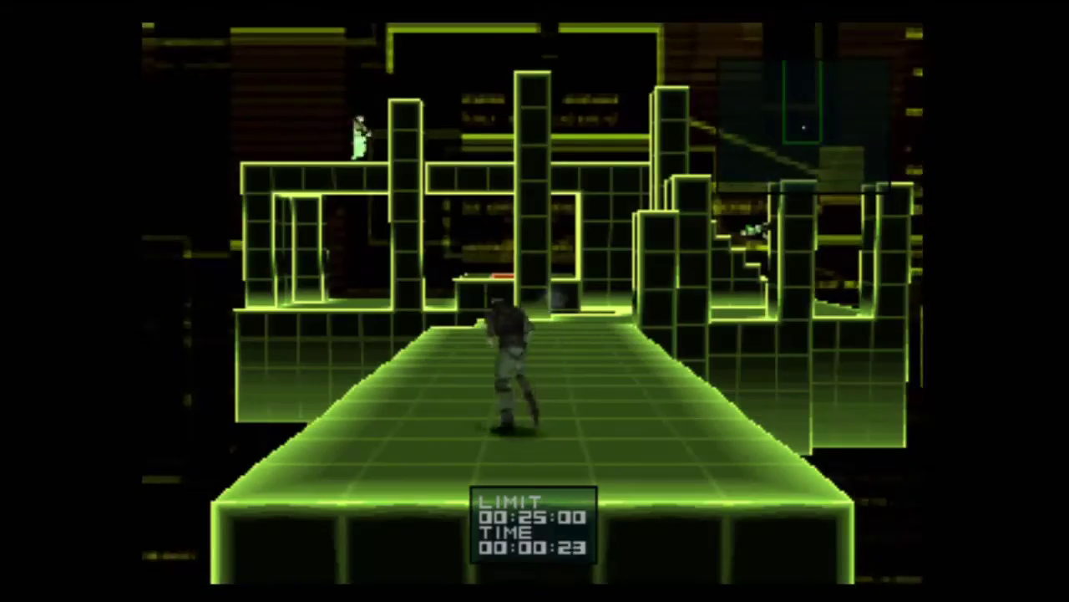
Advance along the walkway and fire Stinger missiles up at the soldier
key(Up)
key(t)
key(s)
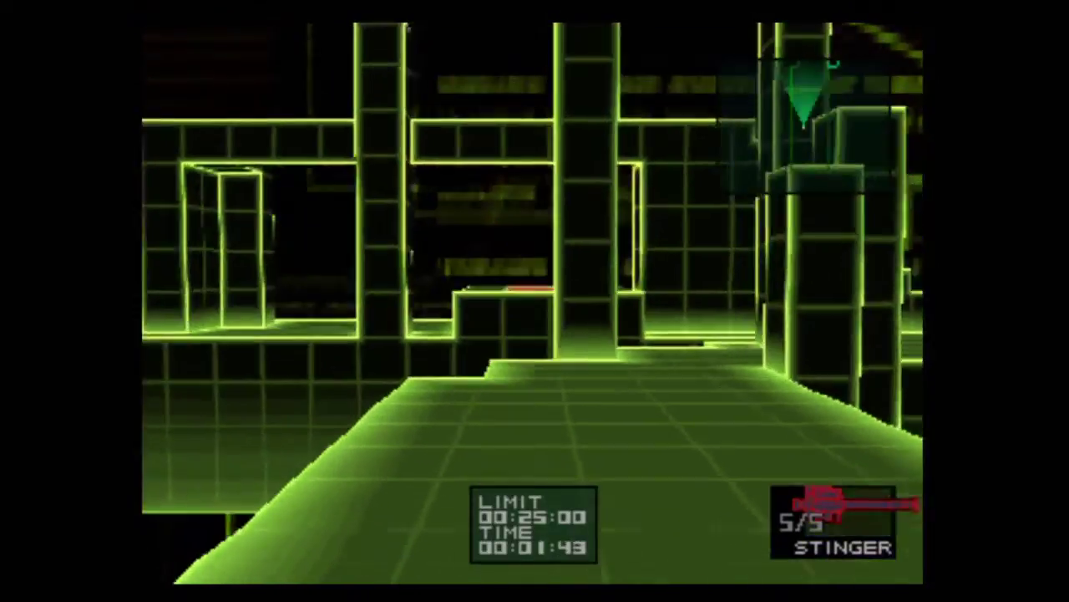
key(Up)
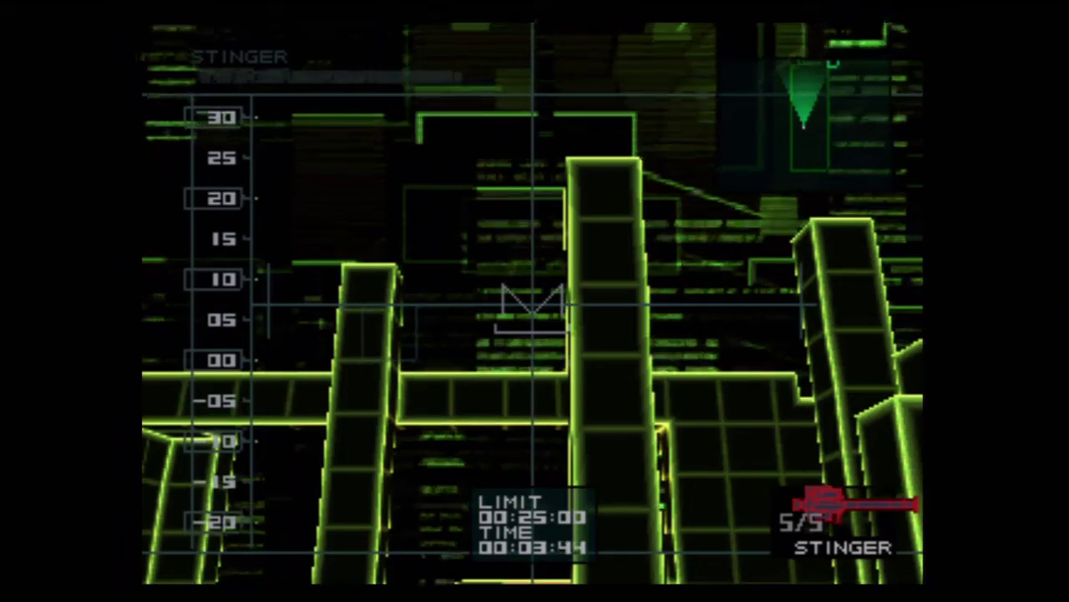
key(s)
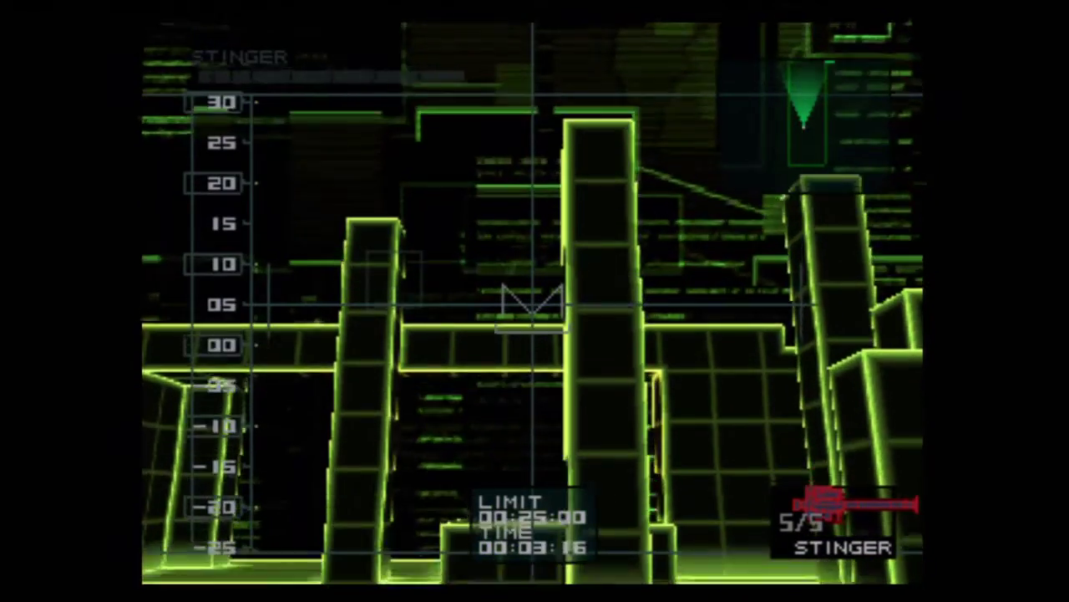
key(space)
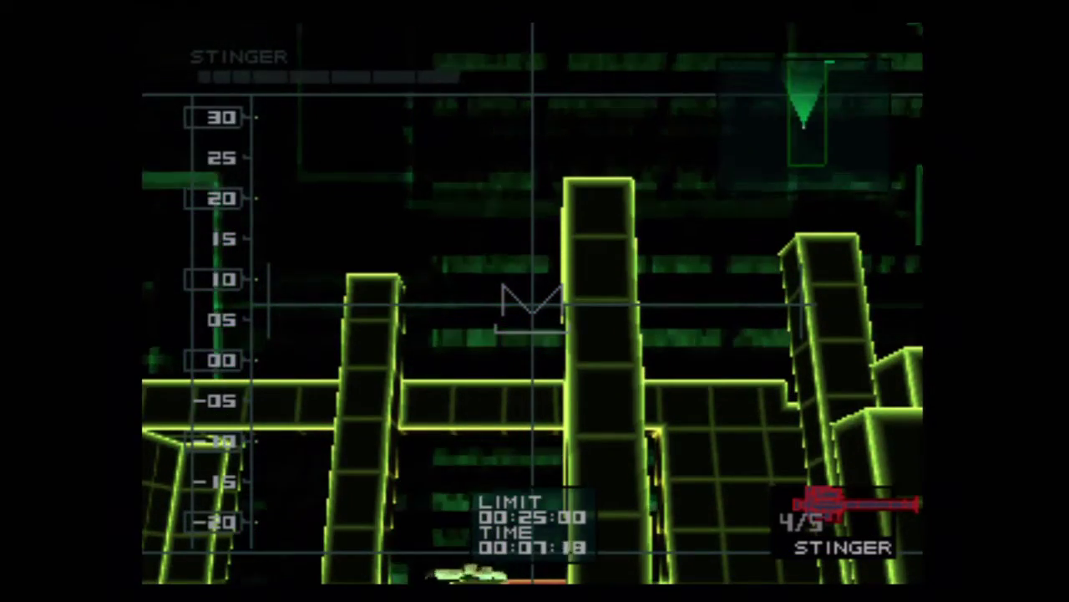
Run forward through the corridor to the goal marker
key(Up)
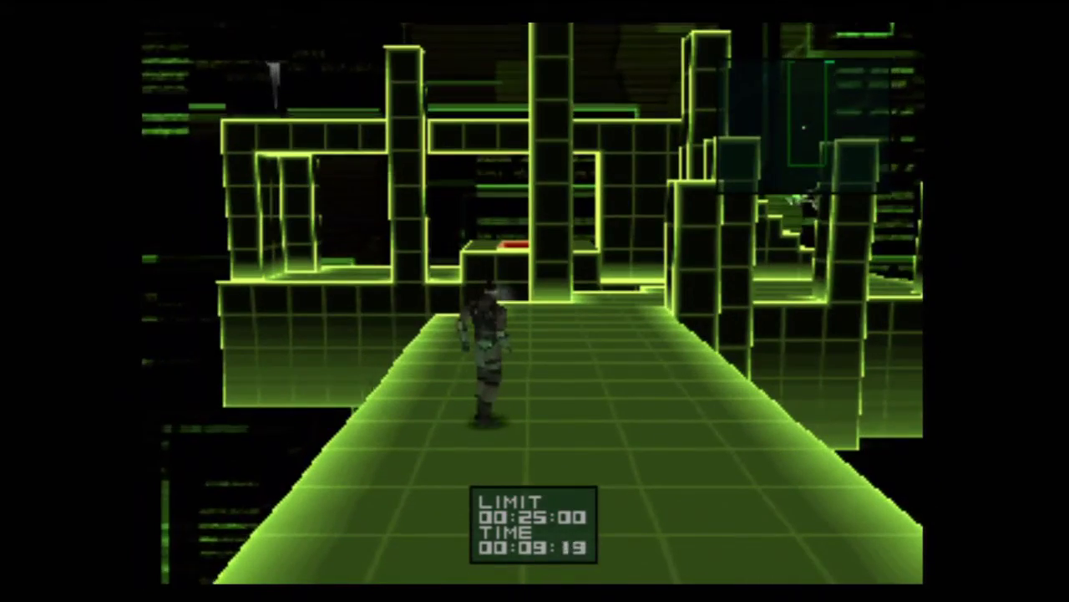
key(Up)
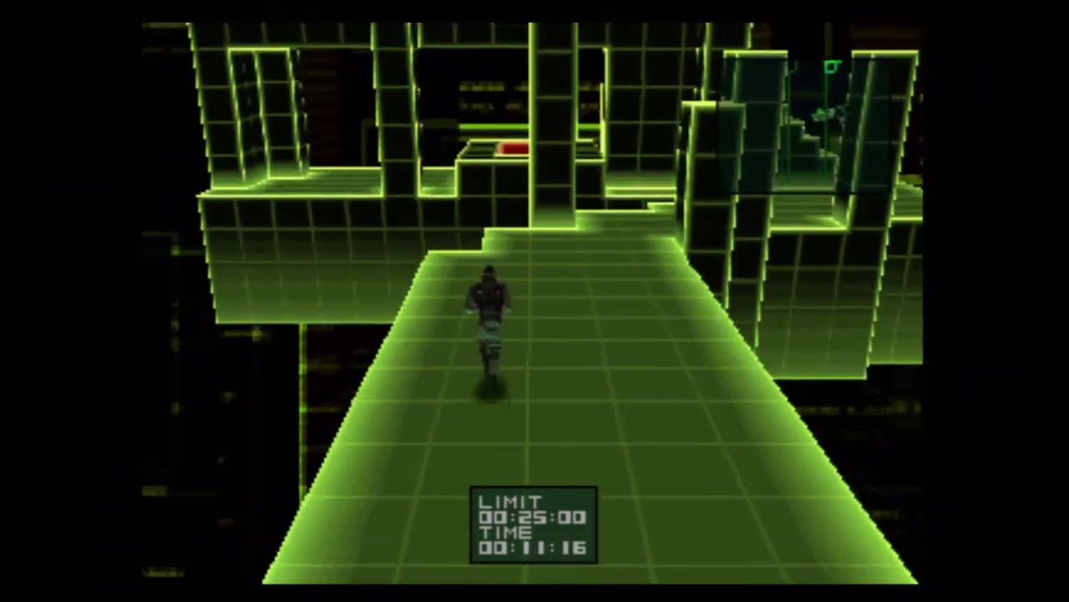
key(Up)
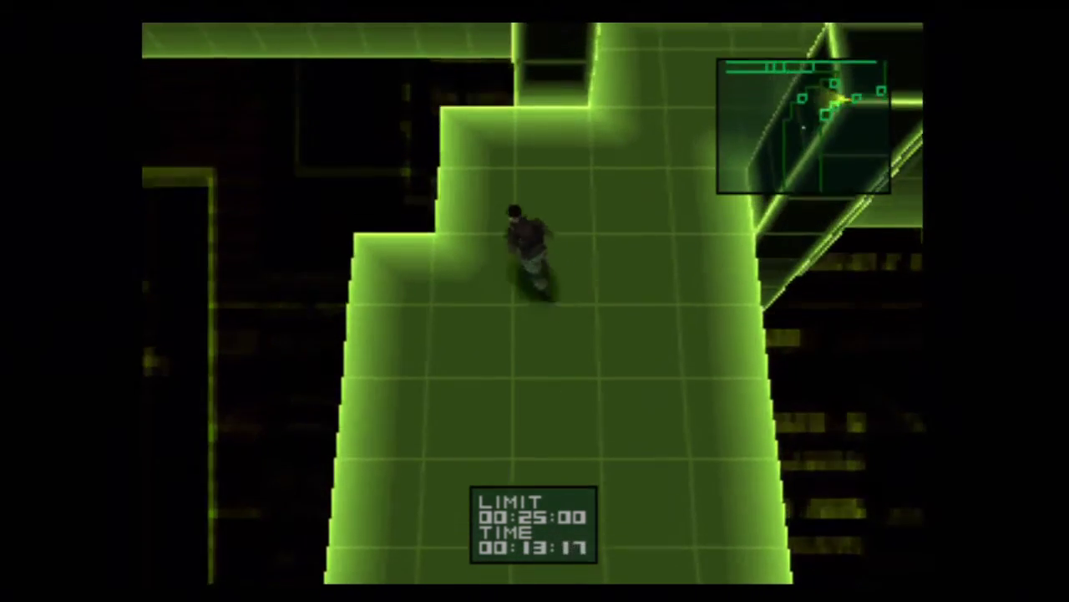
key(Up)
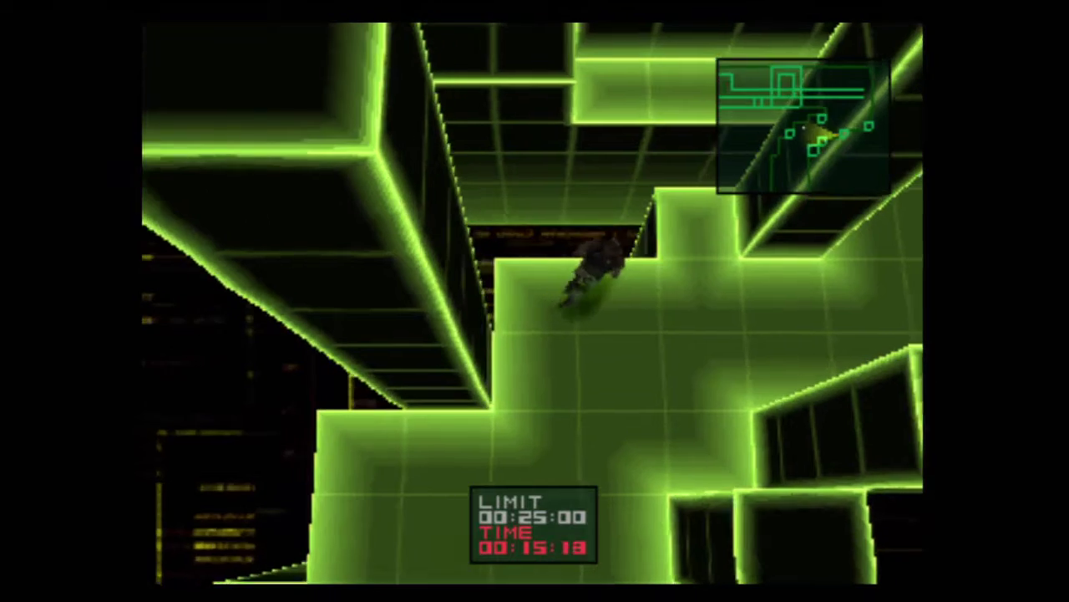
key(Right)
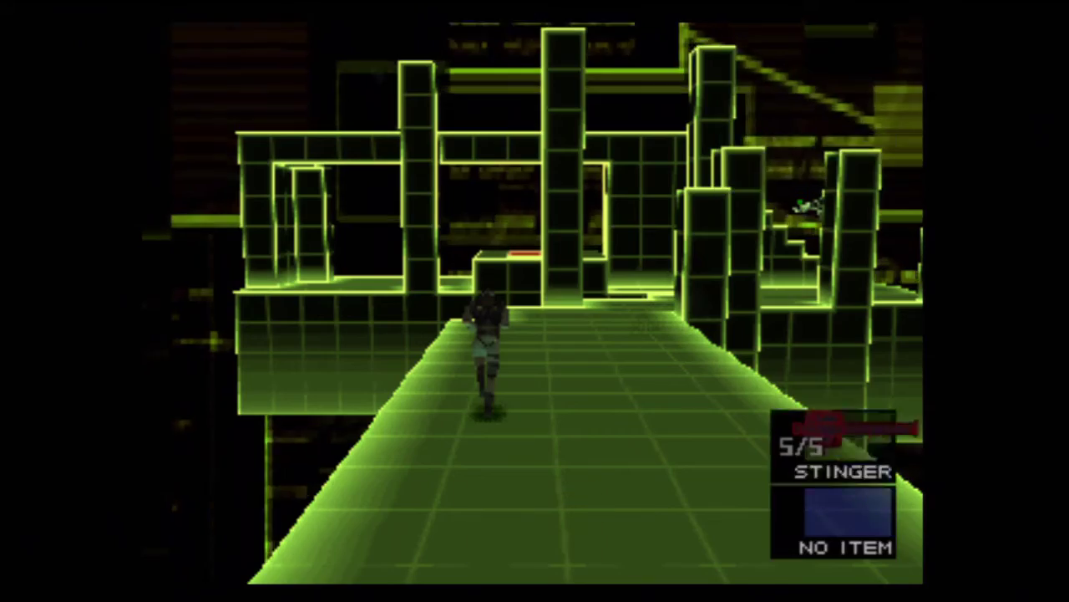
Hit the soldier on the elevated structure with one Stinger missile, then move on
key(ctrl)
key(Up)
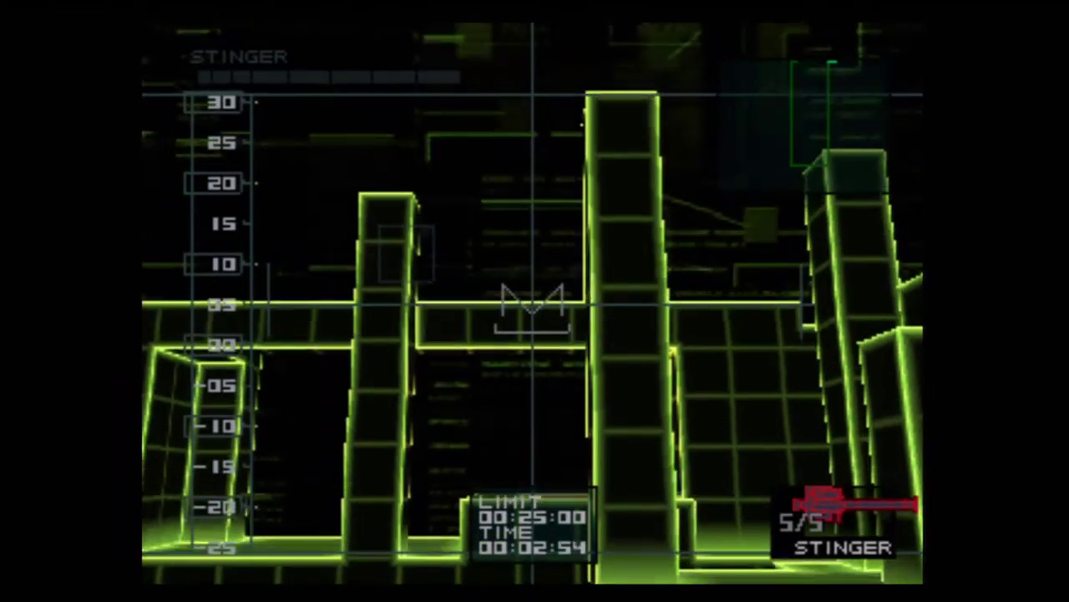
key(Up)
key(space)
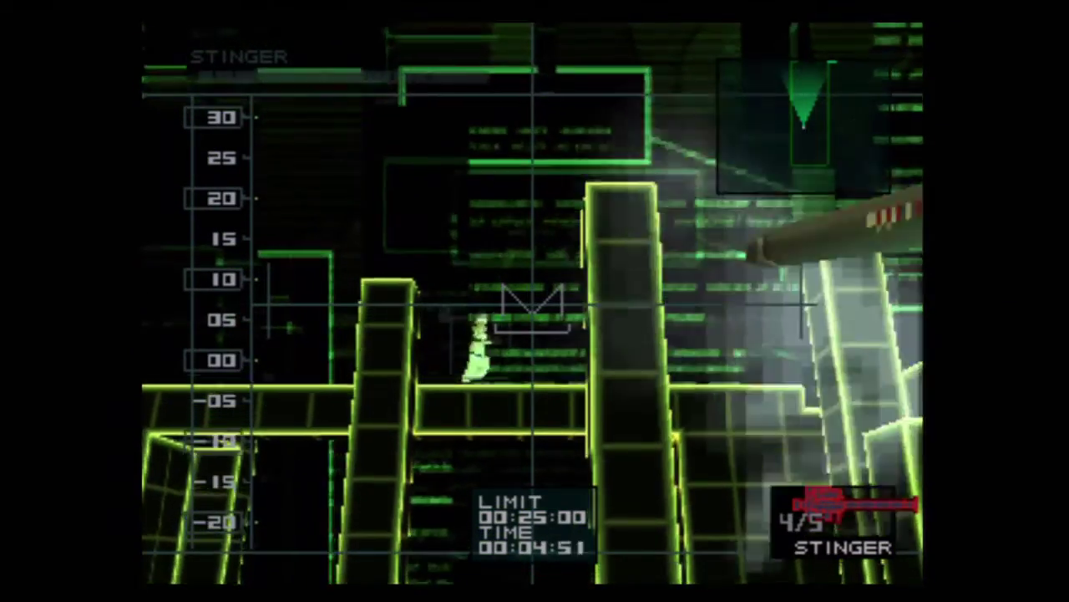
key(Down)
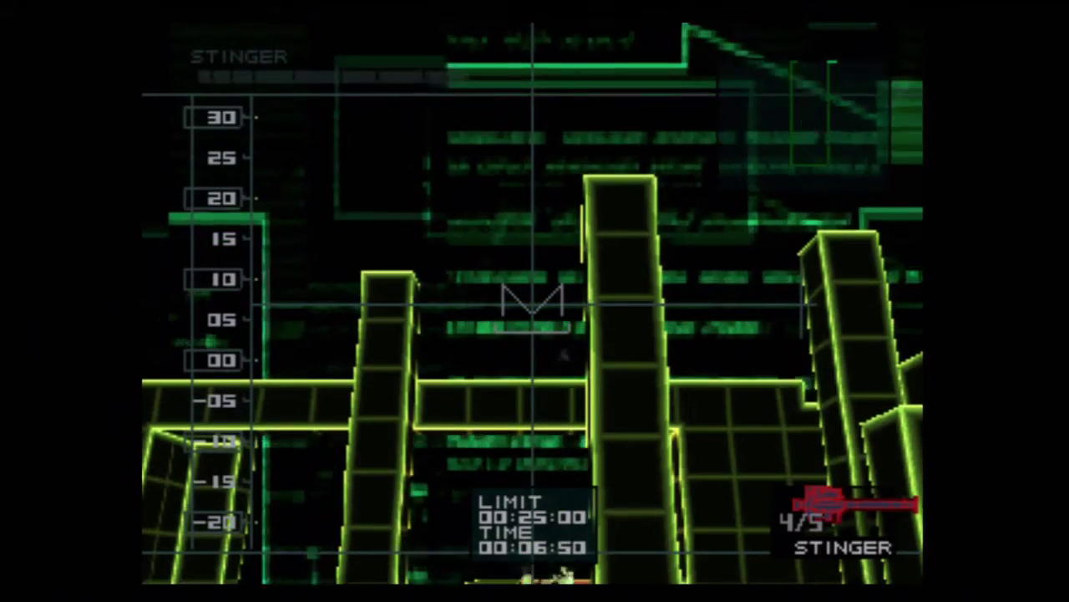
key(Up)
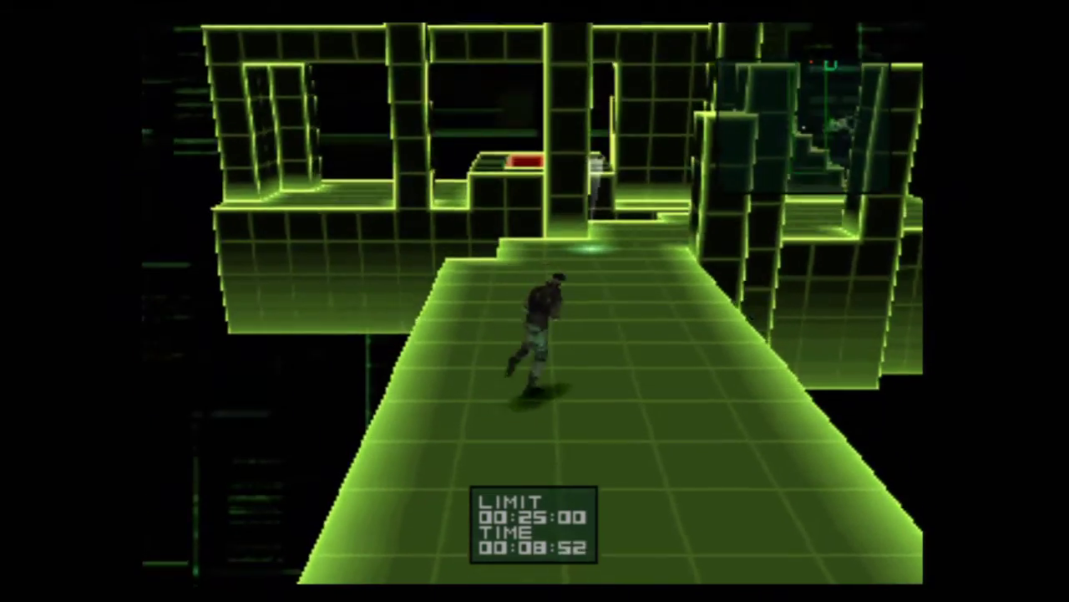